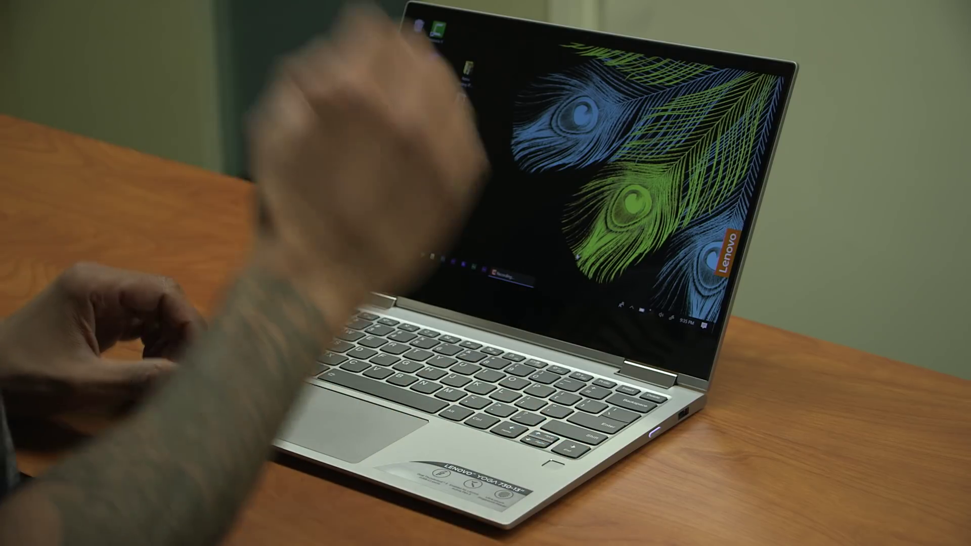
# Step: Open Task Manager from the taskbar on its Performance tab
pyautogui.rightClick(568, 294)
pyautogui.click(594, 267)
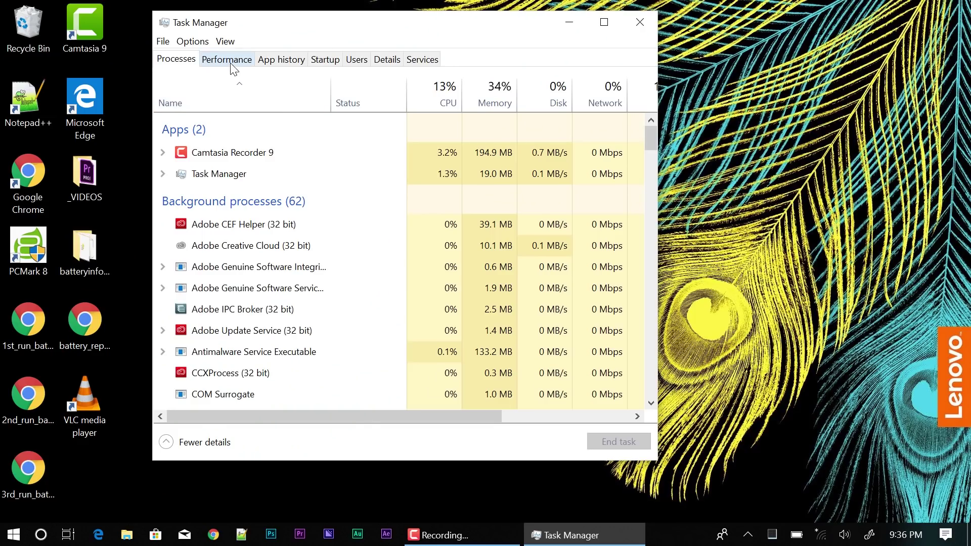
pyautogui.click(226, 60)
# Step: Review the CPU, Memory and Disk 0 pages, ending on the Intel UHD Graphics 620 GPU
pyautogui.click(249, 107)
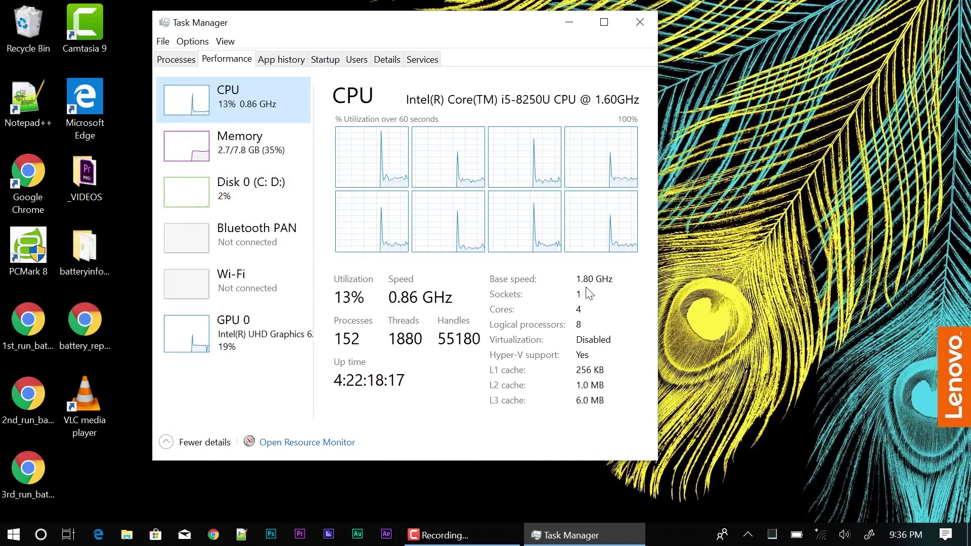
pyautogui.click(286, 151)
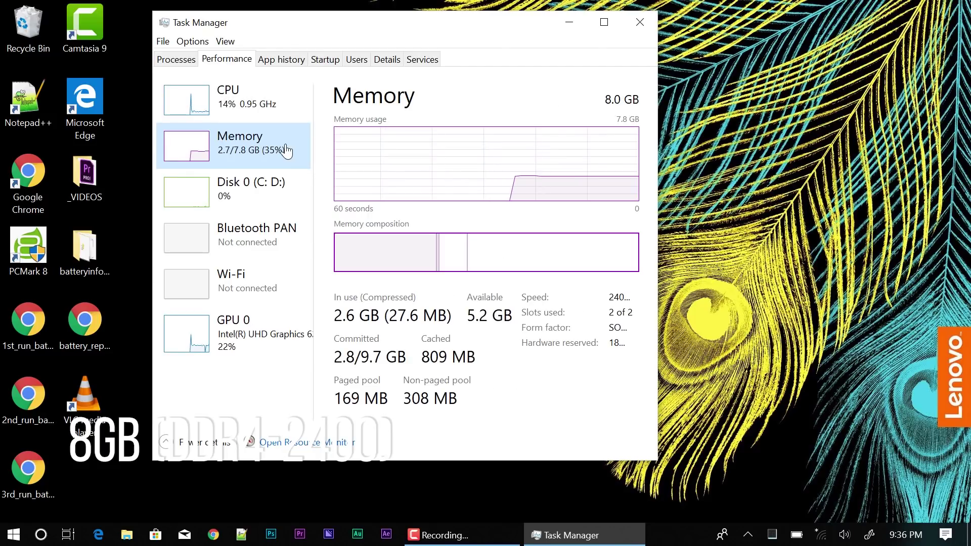
pyautogui.click(281, 195)
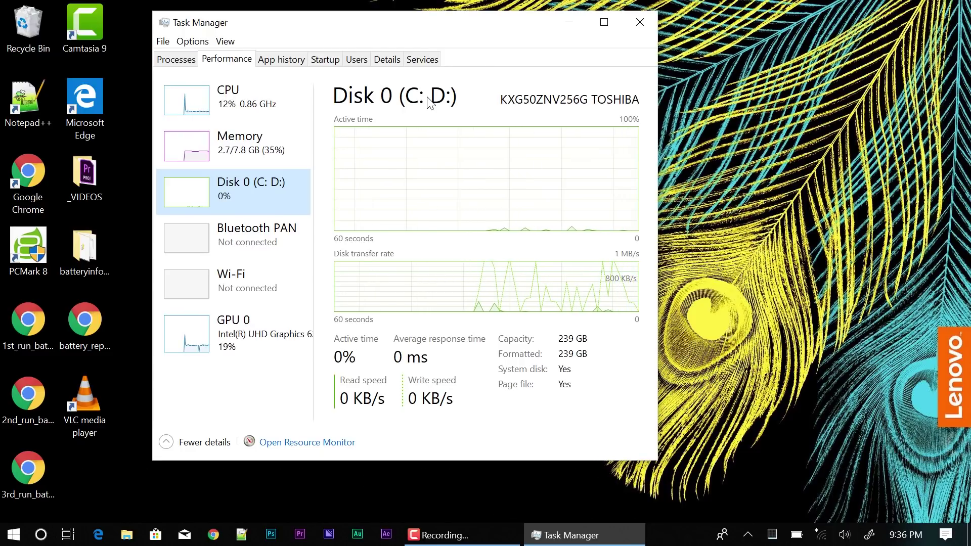
pyautogui.click(263, 154)
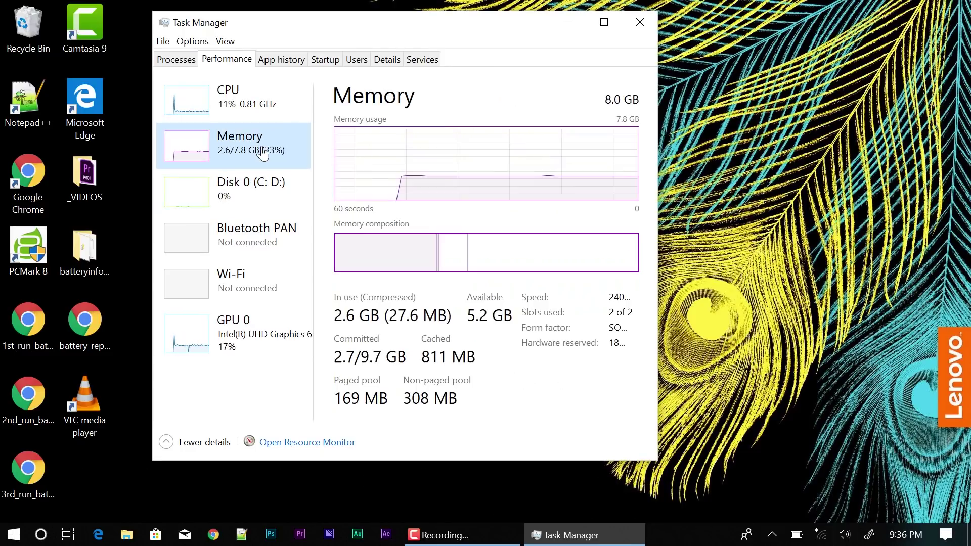
pyautogui.click(298, 343)
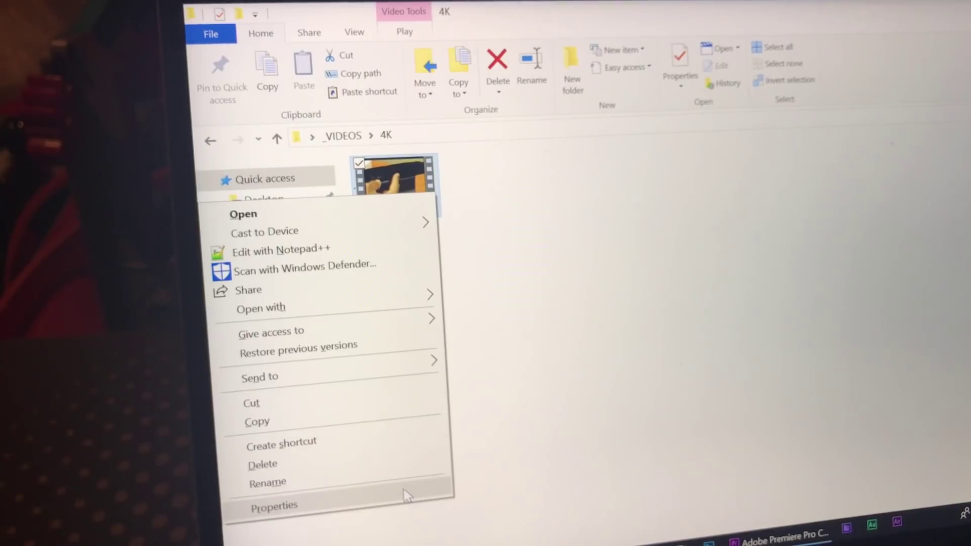
# Step: View P1000398.MP4's Details in Properties, then play the clip in Movies & TV
pyautogui.click(406, 501)
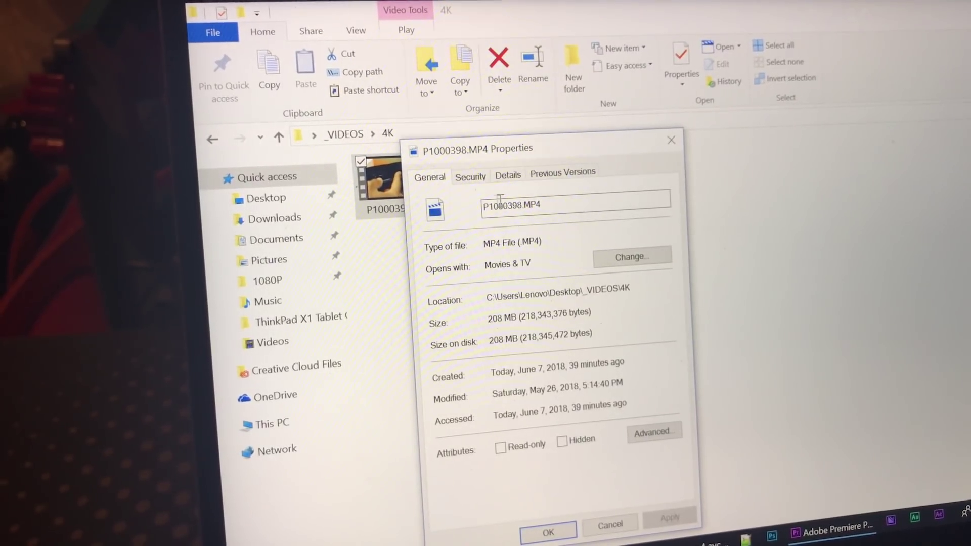
pyautogui.click(504, 174)
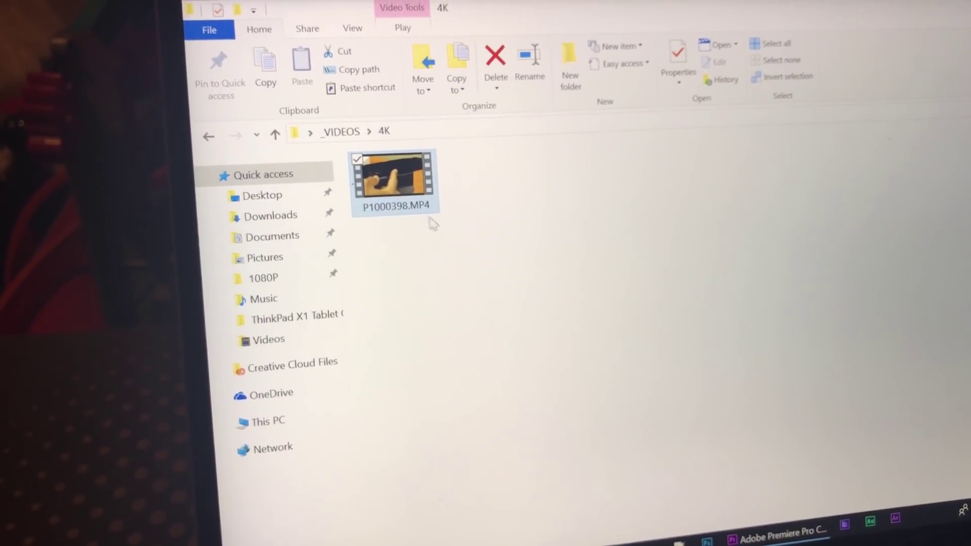
pyautogui.doubleClick(413, 192)
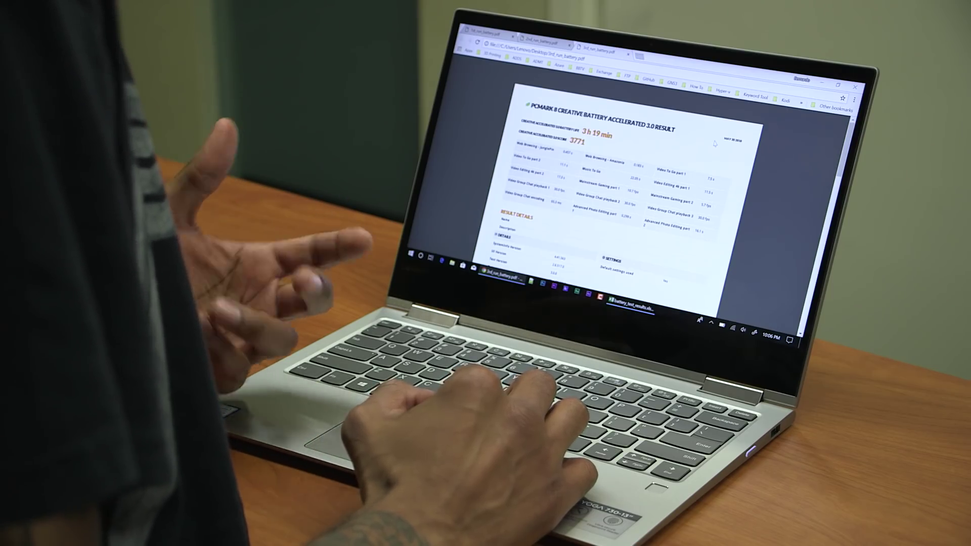
# Step: Switch from the PCMark PDF to the battery_test_results Excel spreadsheet
pyautogui.click(627, 307)
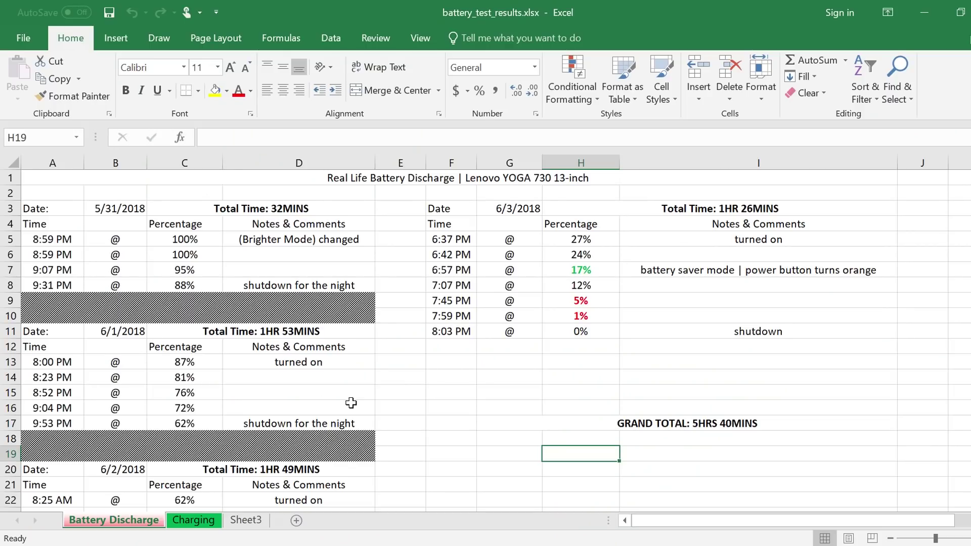
pyautogui.scroll(-1, 350, 403)
pyautogui.scroll(-1, 351, 403)
pyautogui.scroll(-1, 350, 403)
pyautogui.scroll(-1, 350, 403)
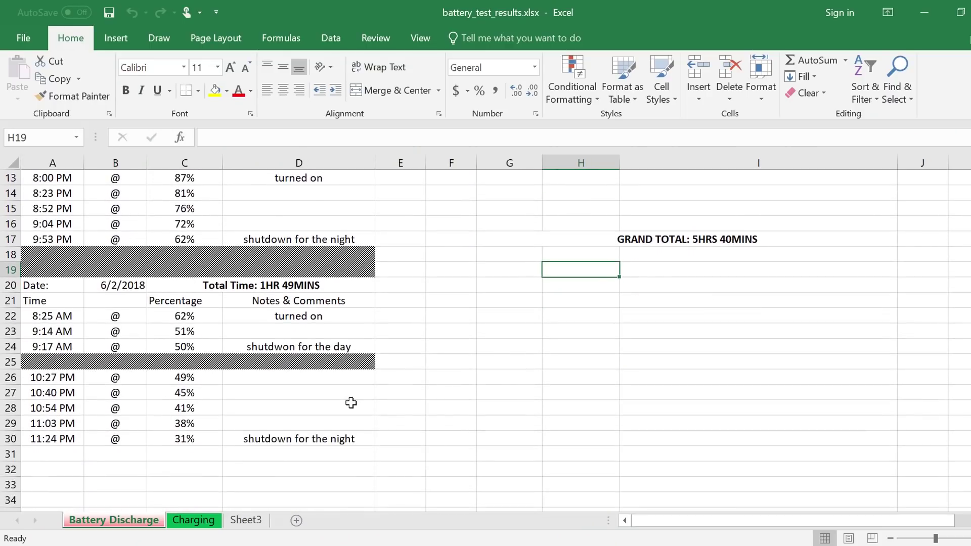
pyautogui.scroll(1, 351, 403)
pyautogui.scroll(3, 350, 403)
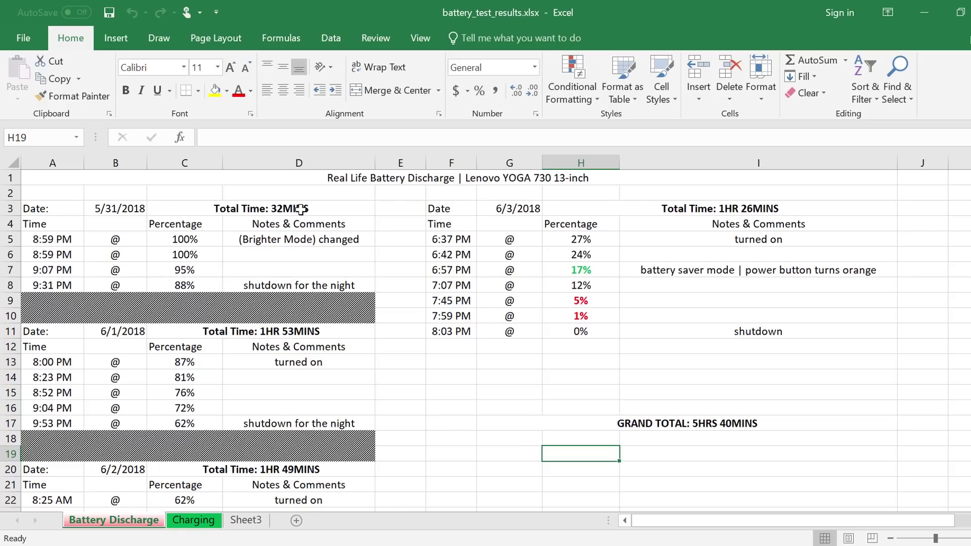
pyautogui.scroll(-1, 223, 357)
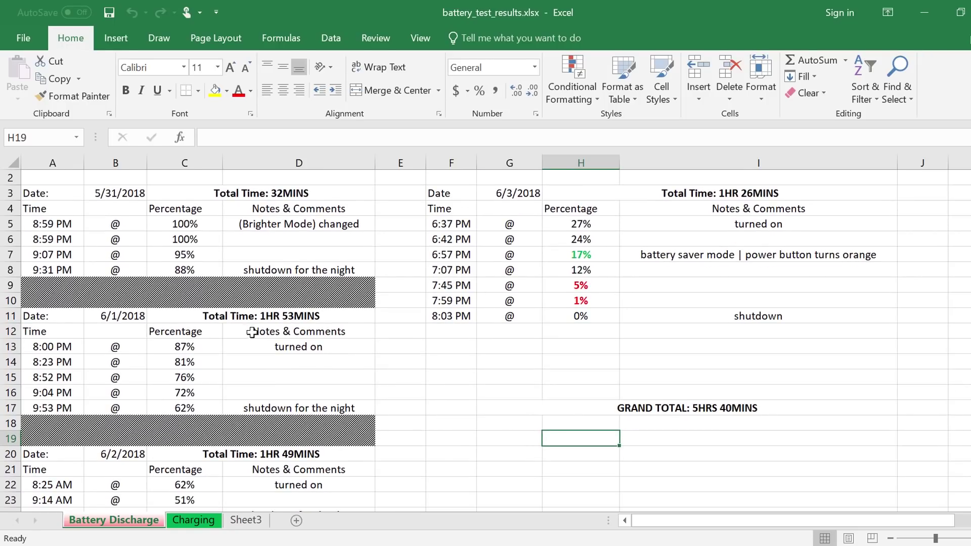
pyautogui.scroll(-1, 267, 334)
pyautogui.scroll(-1, 267, 334)
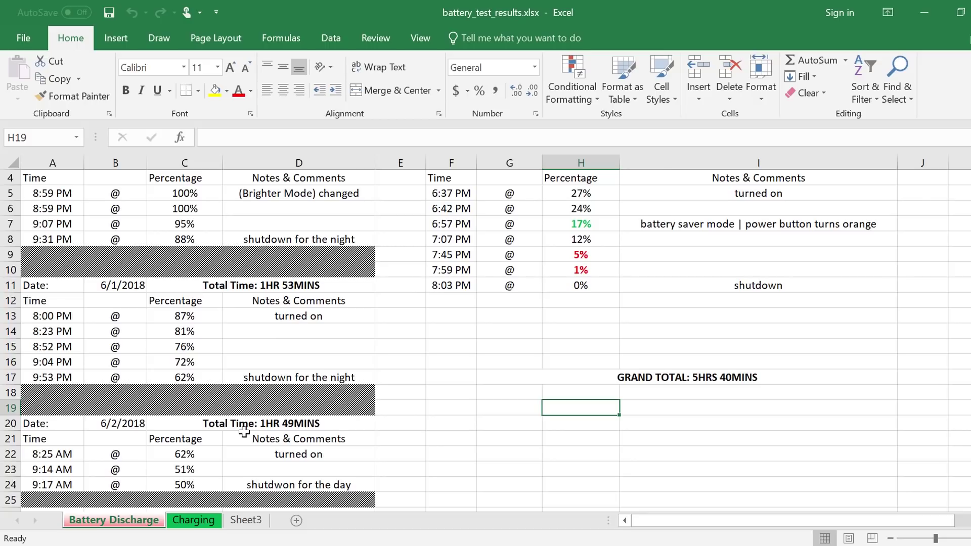
pyautogui.scroll(-1, 243, 433)
pyautogui.scroll(-1, 251, 430)
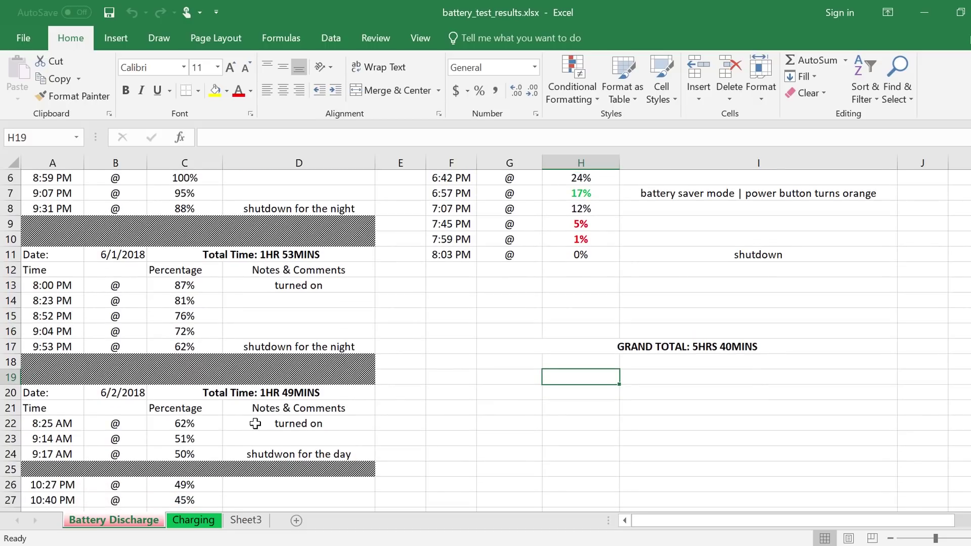
pyautogui.scroll(2, 255, 424)
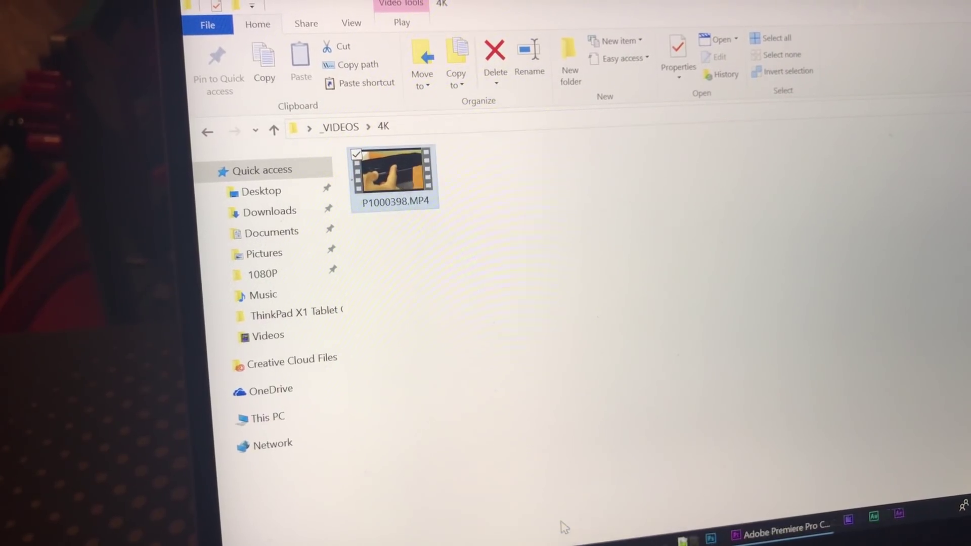
# Step: Play P1000398.MP4 from the _VIDEOS > 4K folder in Movies & TV
pyautogui.doubleClick(410, 192)
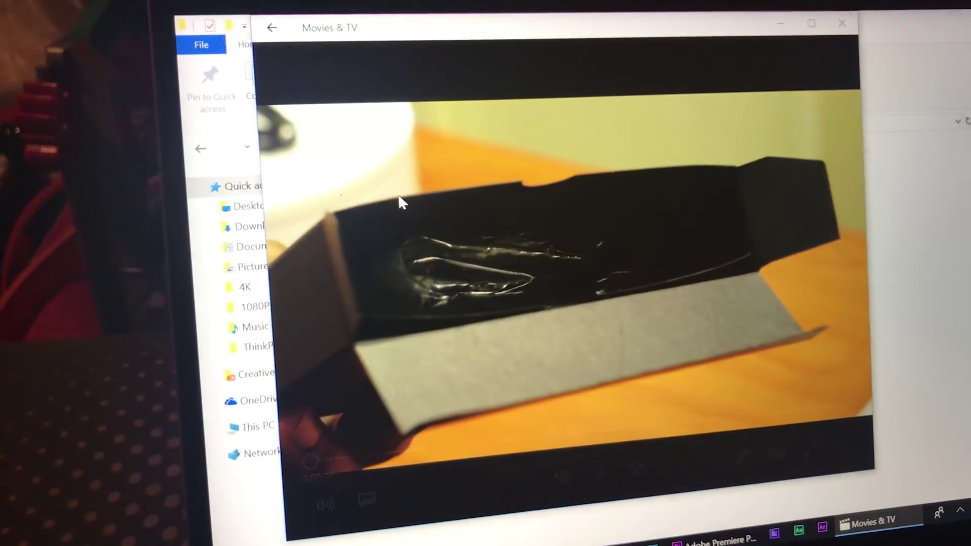